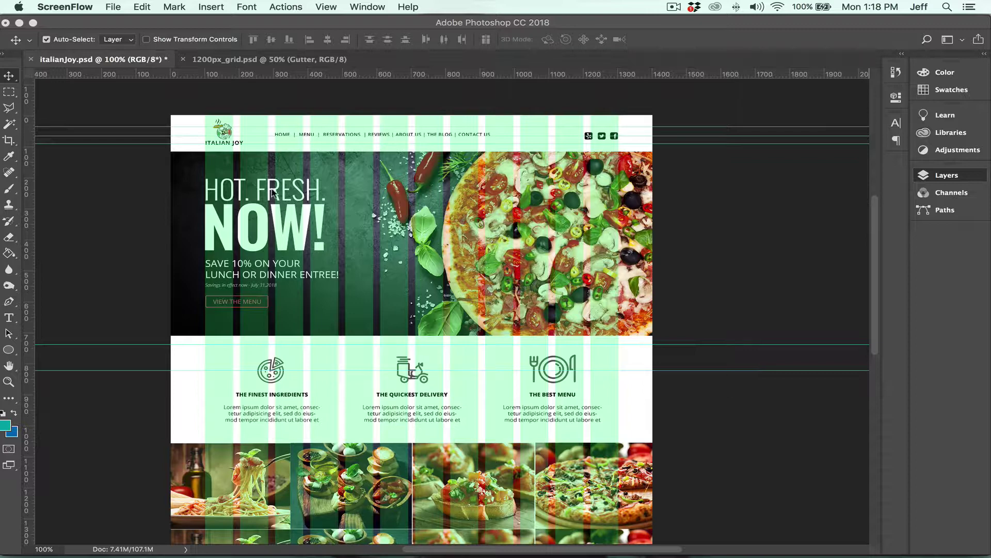
Bring Chrome forward, showing the Dribbble page for the free 1200px GRID file.
scroll(212, 154, "down", 2)
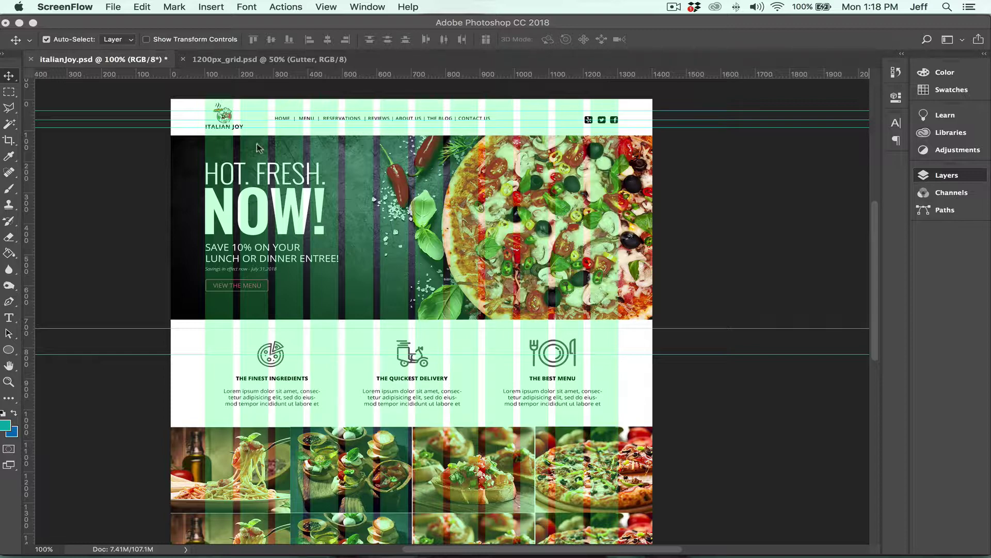
mouse_move(496, 554)
left_click(189, 540)
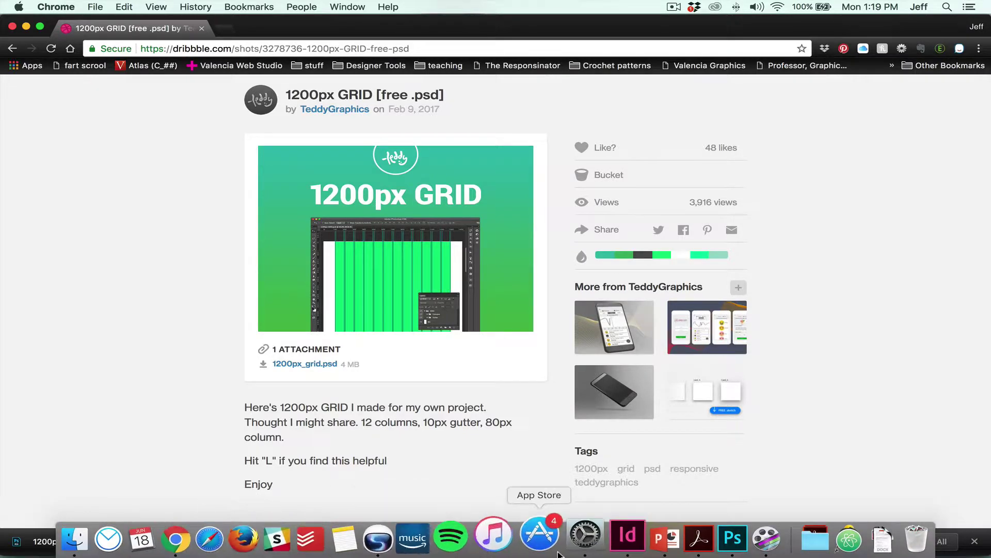
Return to Photoshop and the Italian Joy layout with its green column overlay.
left_click(715, 540)
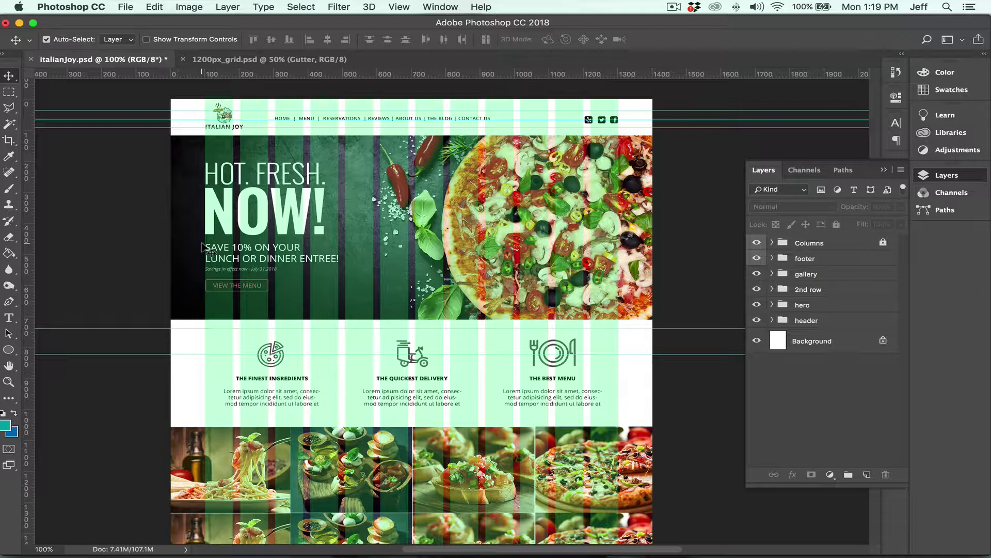
scroll(203, 248, "down", 4)
scroll(203, 248, "down", 1)
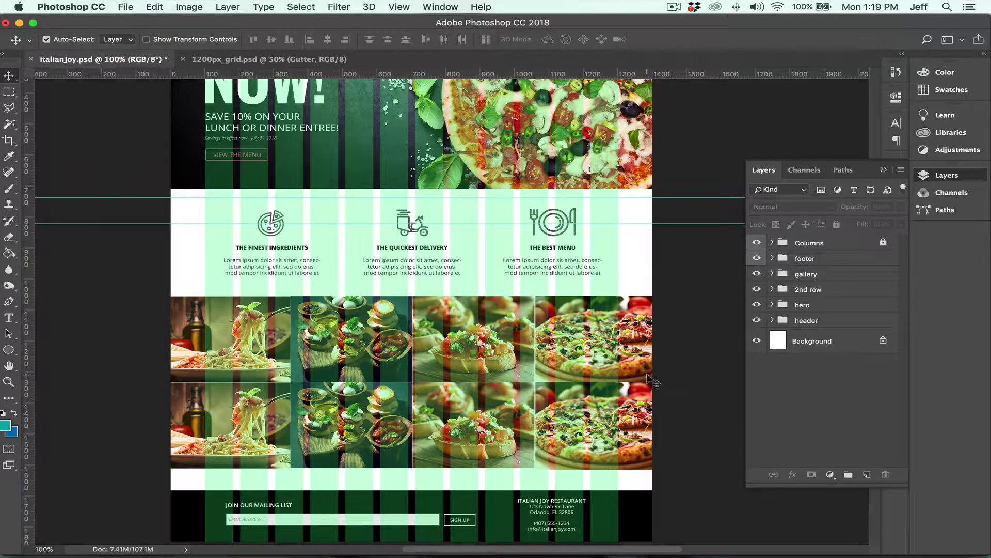
scroll(132, 360, "down", 3)
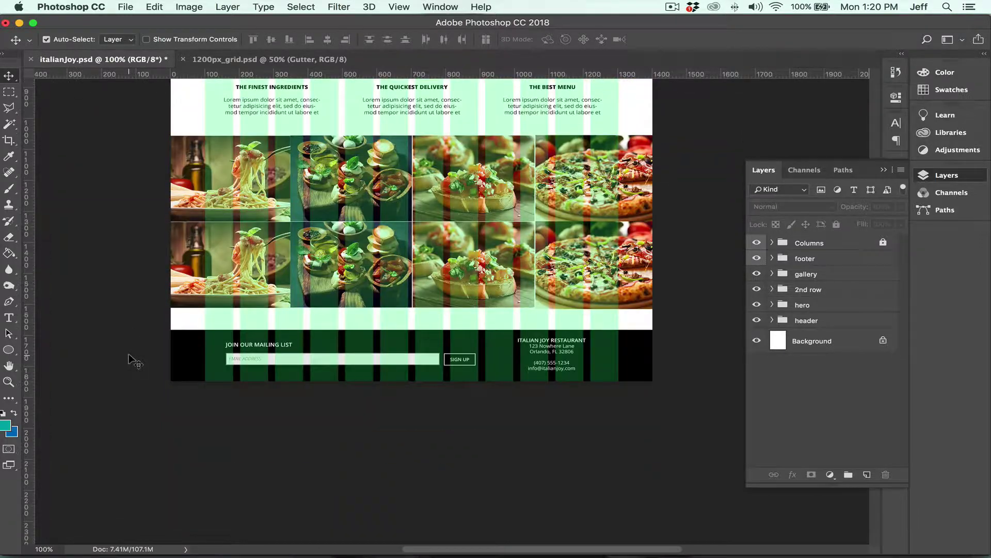
scroll(132, 360, "up", 5)
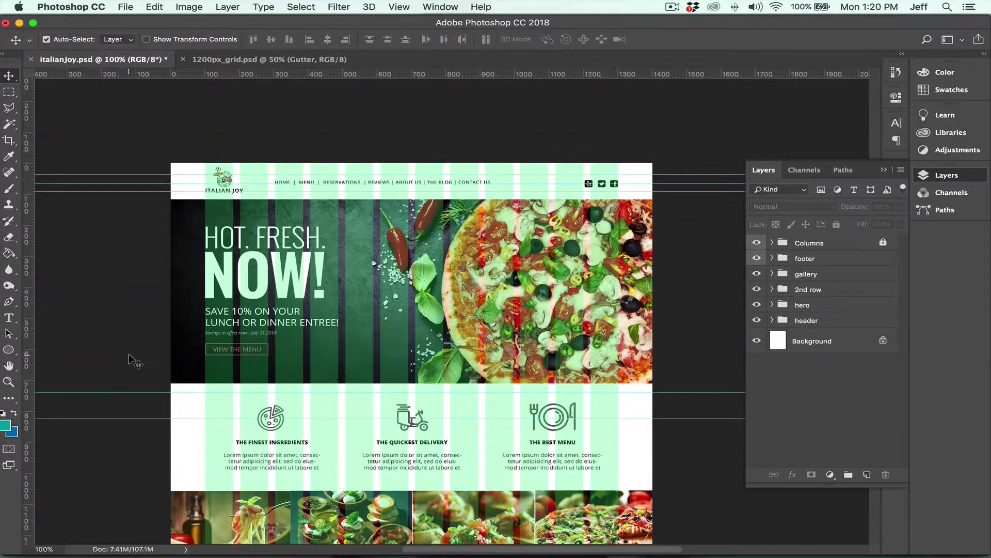
scroll(130, 358, "down", 1)
scroll(129, 358, "up", 3)
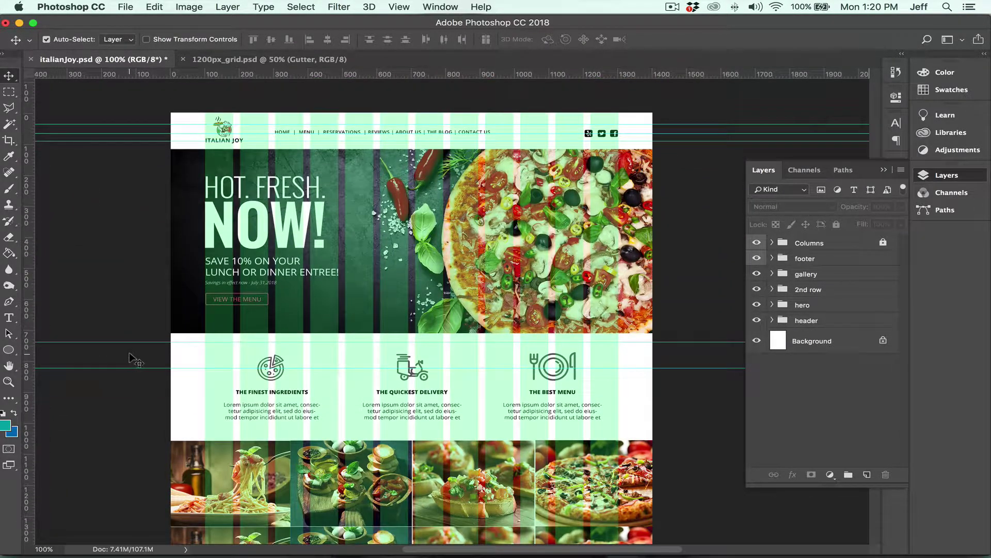
Inspect 1200px_grid.psd by zooming in and out and toggling the GRID group's visibility.
left_click(230, 61)
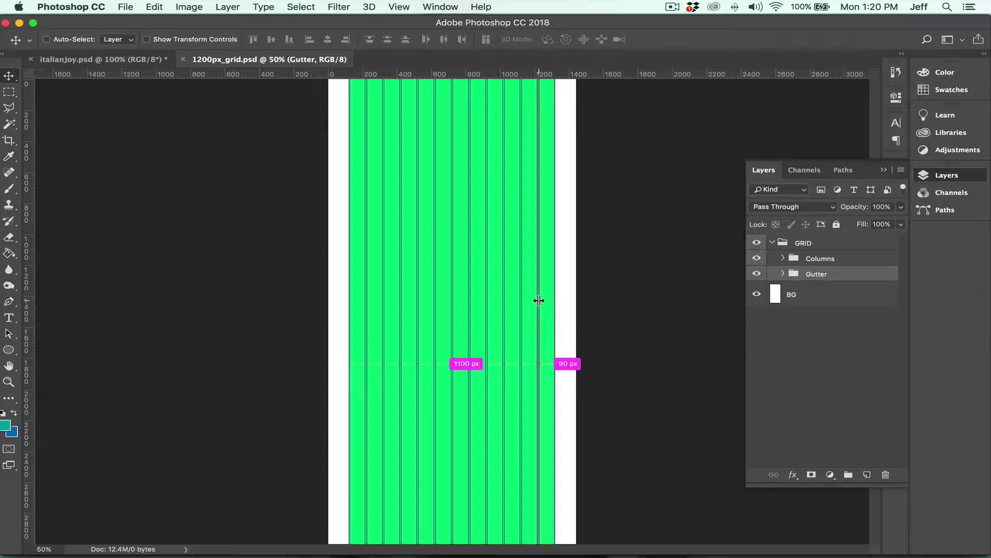
key("ctrl+plus")
key("ctrl+plus")
key("ctrl+plus")
key("ctrl+plus")
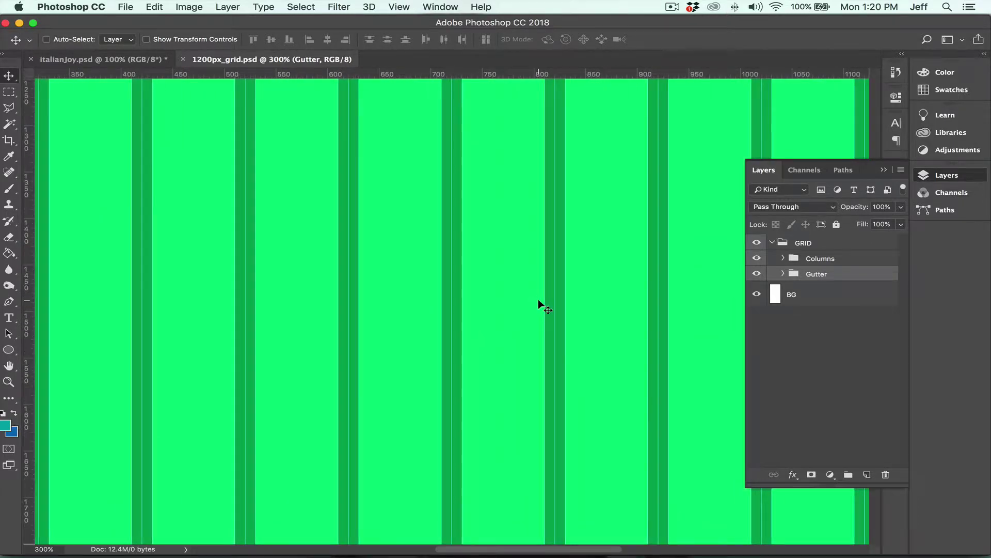
key("ctrl+minus")
key("ctrl+minus")
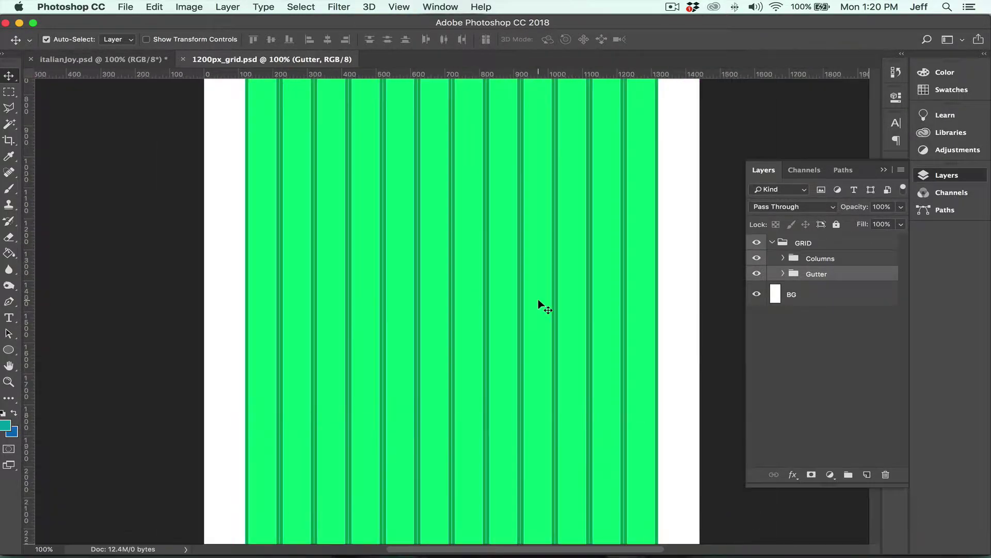
scroll(566, 289, "up", 3)
scroll(553, 283, "up", 10)
scroll(553, 283, "down", 5)
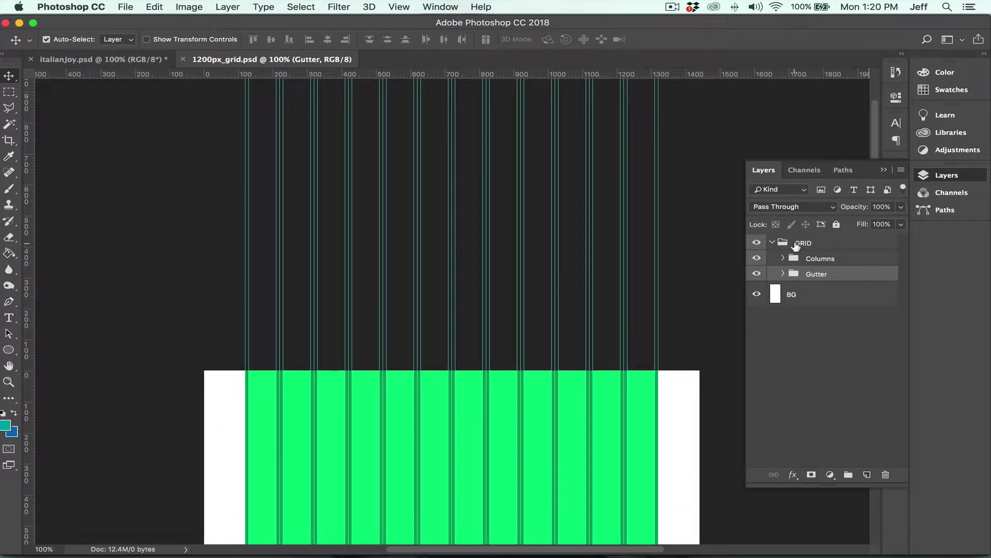
left_click(756, 243)
scroll(212, 184, "down", 5)
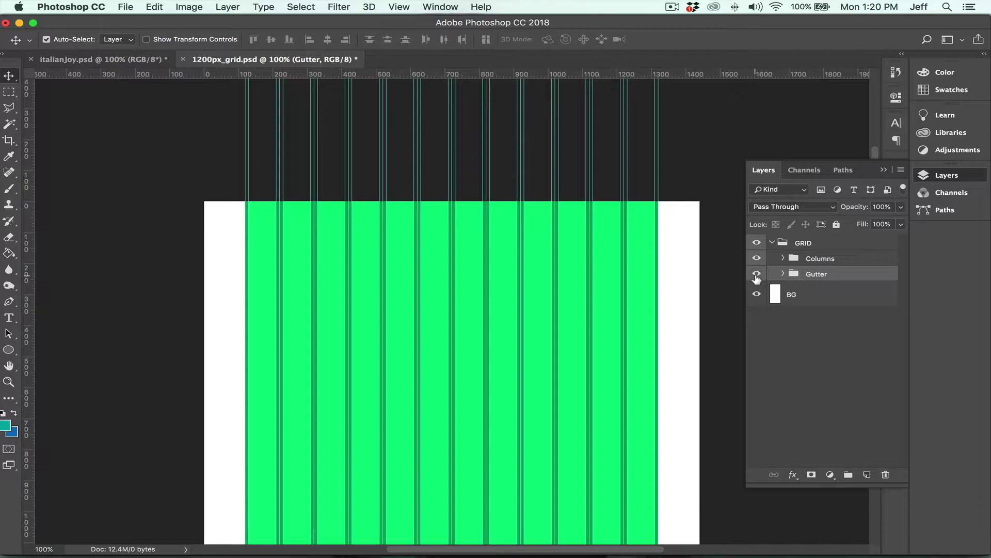
Save the 1200px grid document to the Desktop as newComp.psd.
left_click(129, 9)
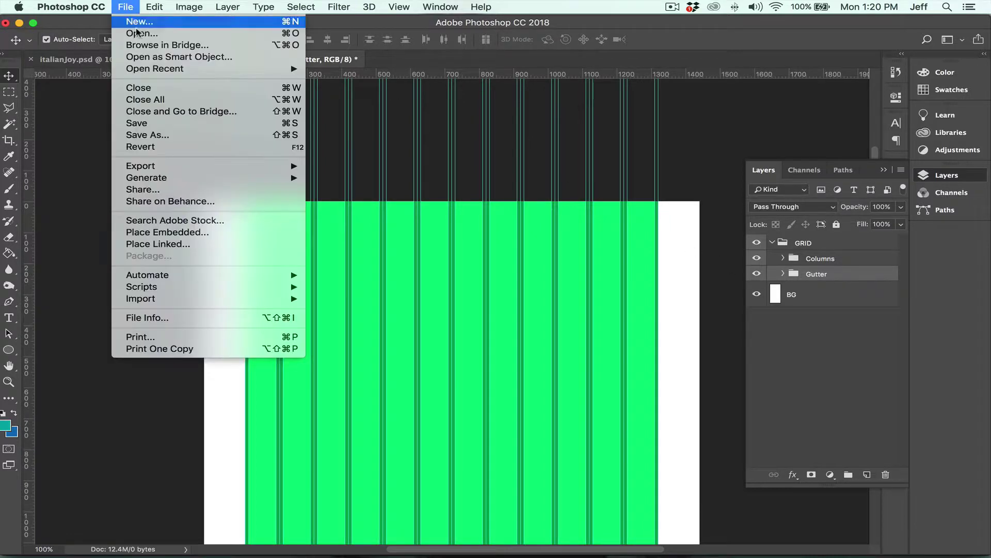
left_click(163, 135)
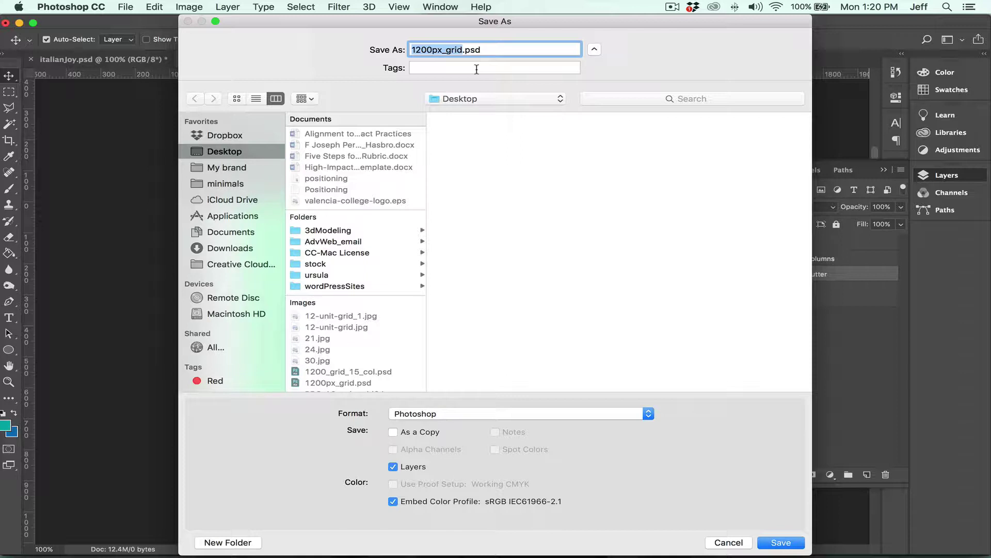
type("newComp")
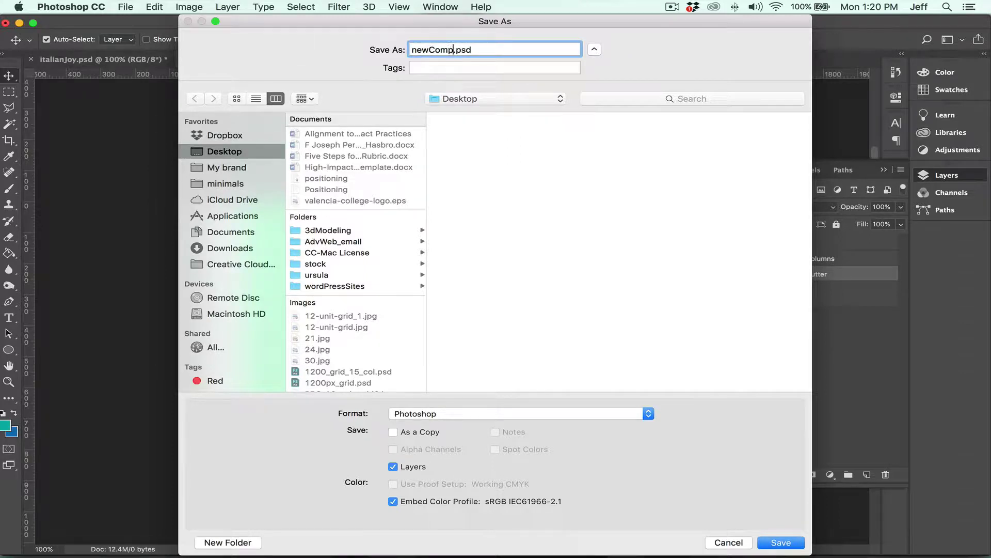
left_click(781, 543)
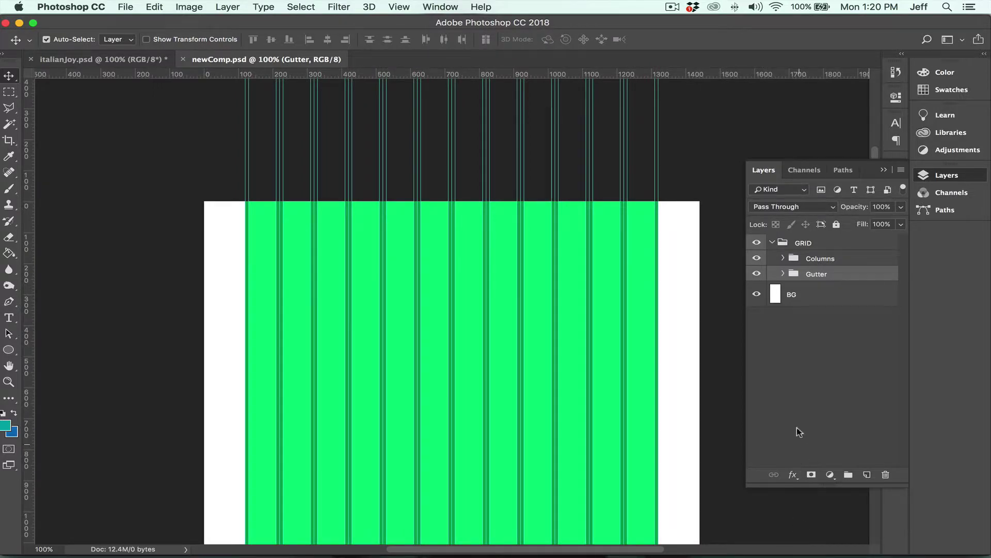
Hide the Gutter stripes, then select and collapse the GRID group.
left_click(757, 274)
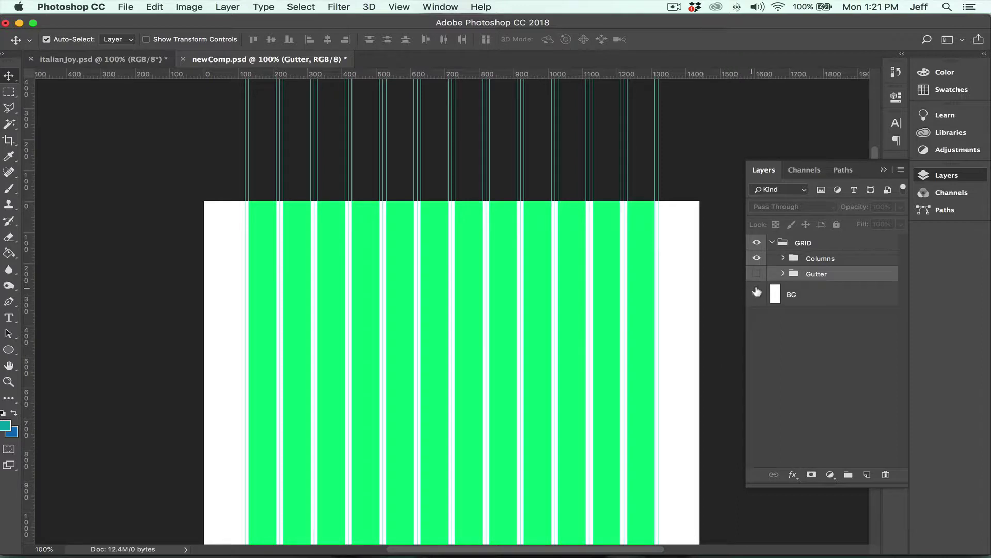
left_click(770, 244)
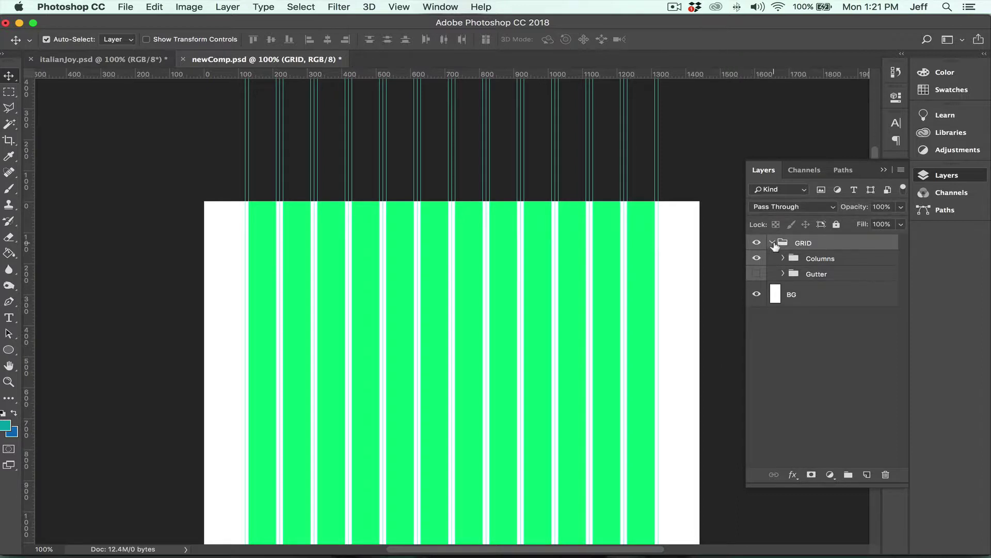
left_click(773, 243)
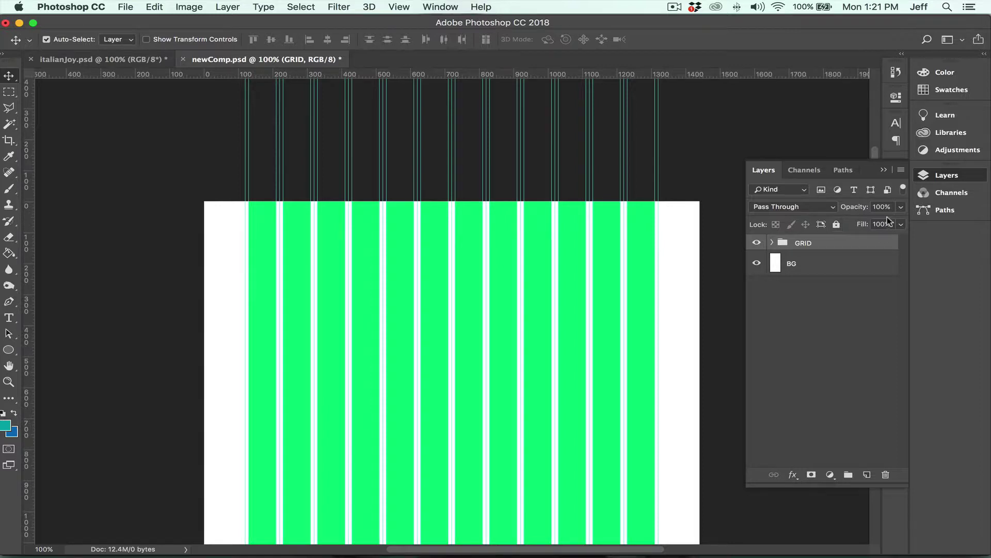
Set the GRID group's opacity to 20% and apply Lock All.
left_click(901, 208)
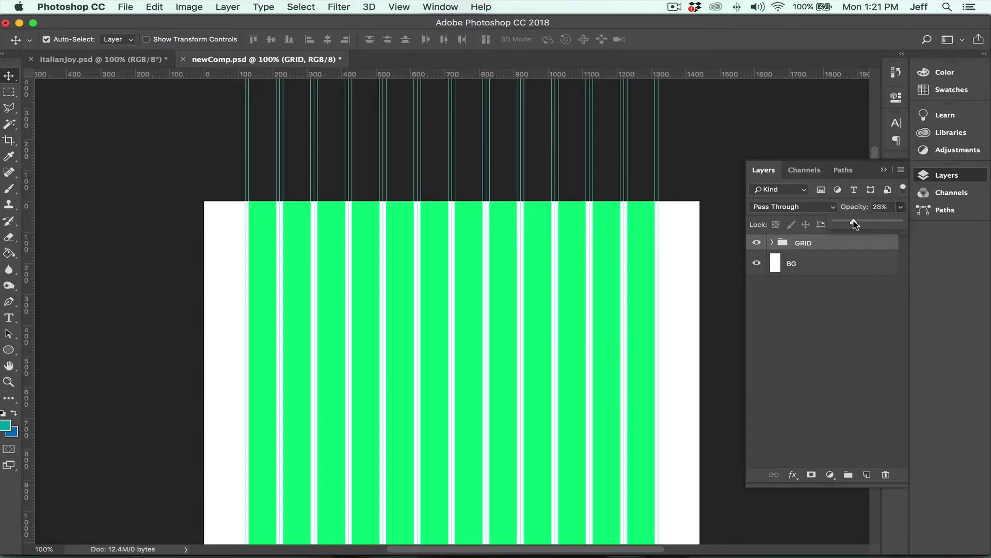
left_click(855, 222)
left_click_drag(855, 223, 850, 223)
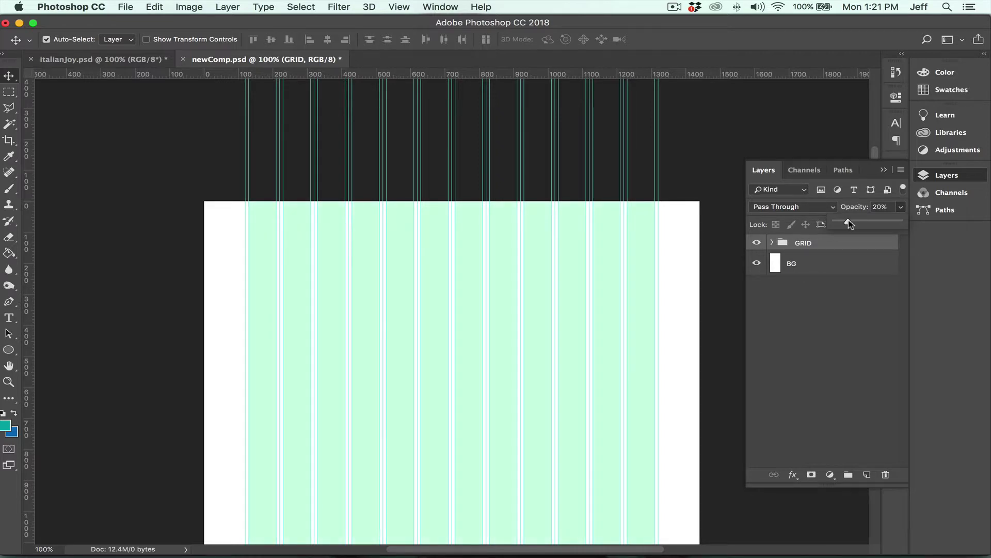
left_click(821, 241)
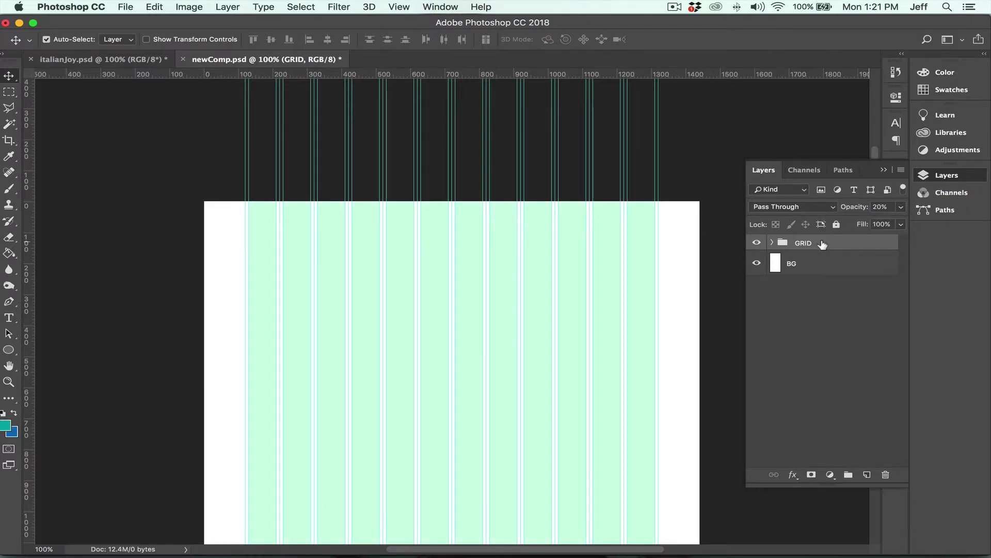
left_click(836, 225)
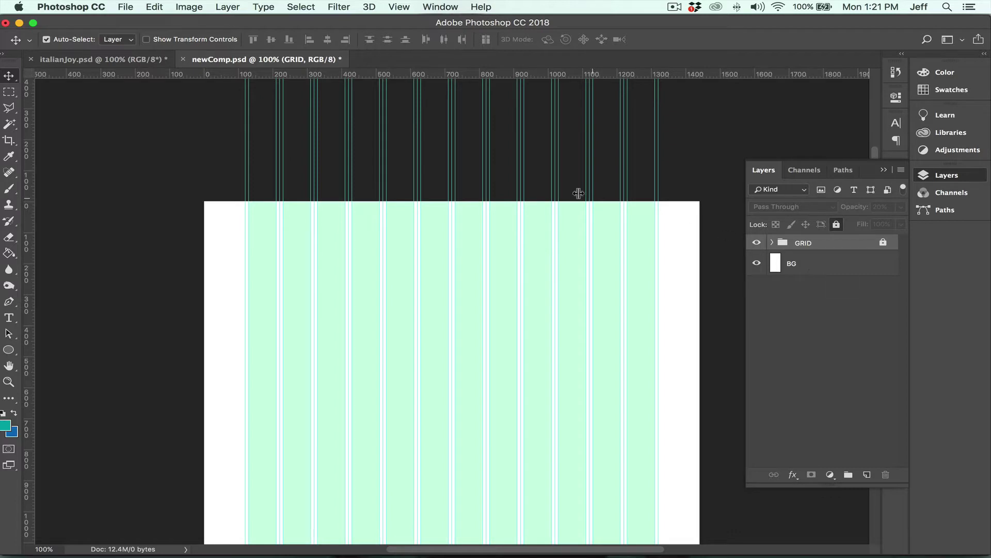
Confirm newComp.psd's canvas stays 1440 × 3000 px, then move to italianJoy.psd.
left_click(190, 8)
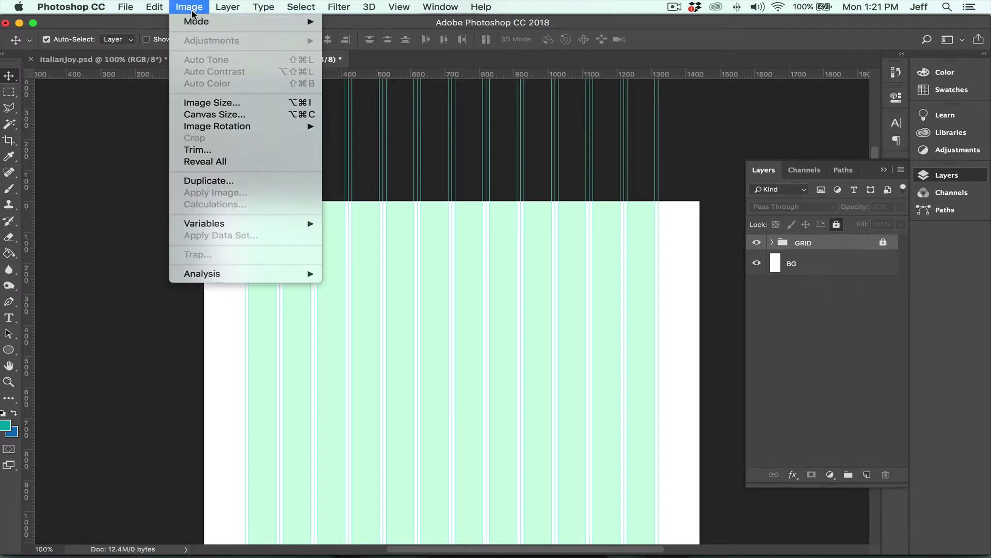
left_click(214, 116)
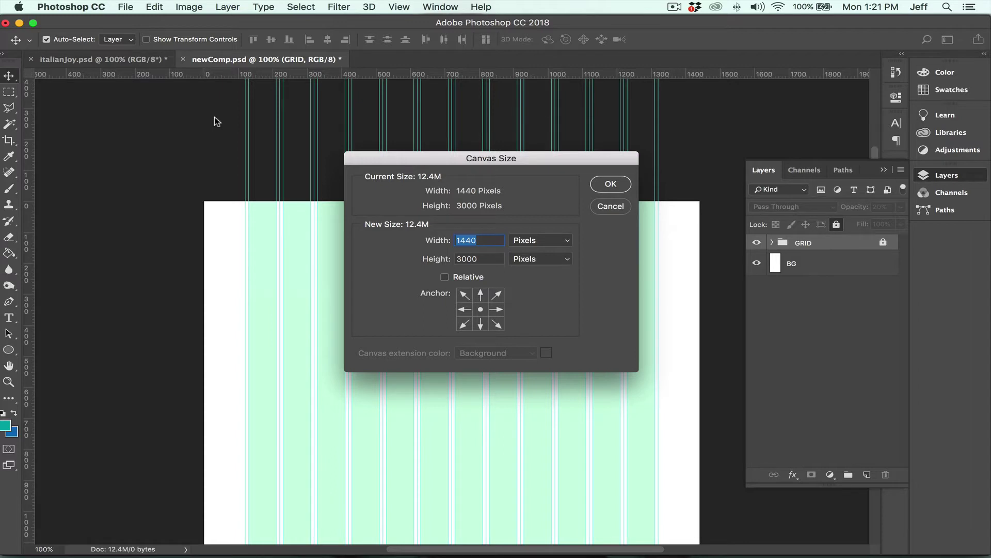
left_click(612, 185)
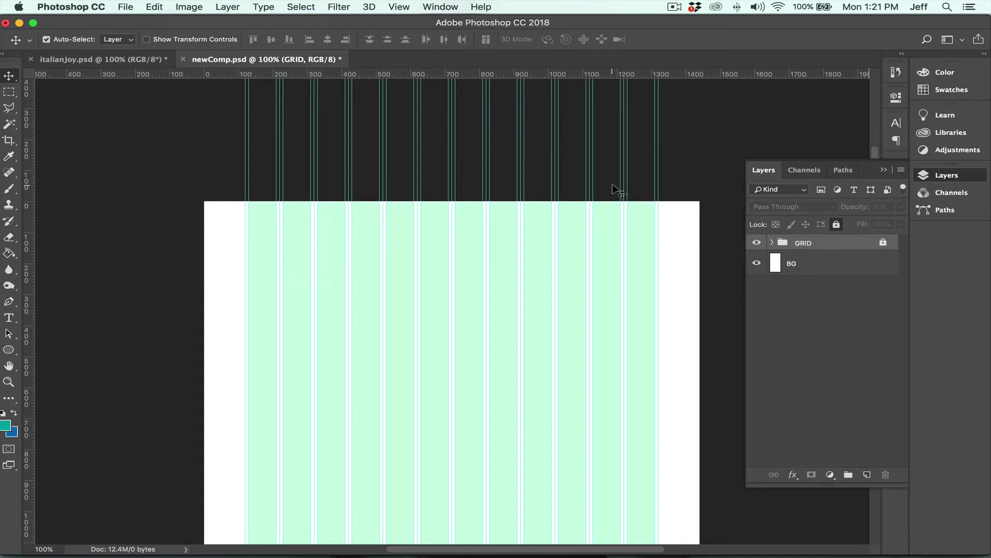
left_click(130, 60)
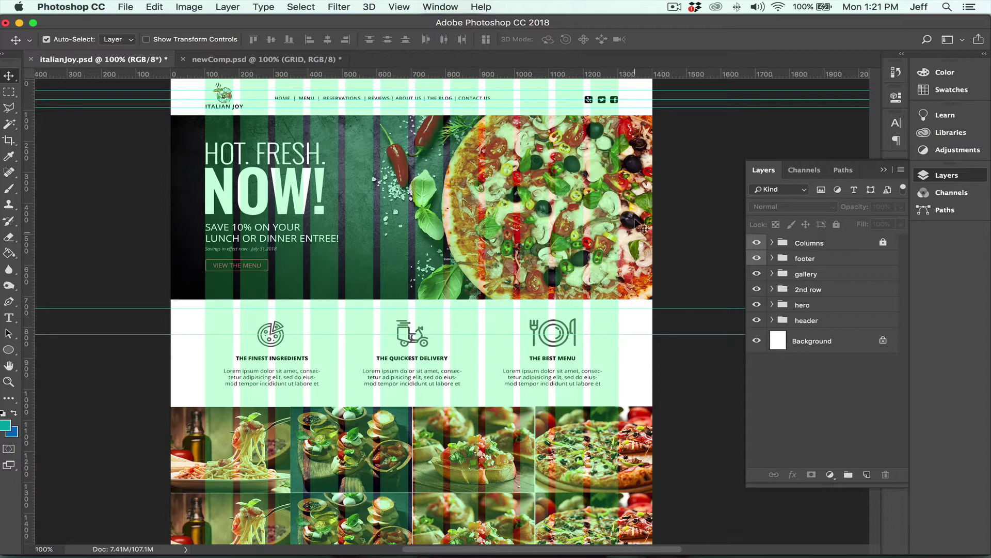
Hide the Columns overlay on the Italian Joy layout.
scroll(626, 334, "down", 5)
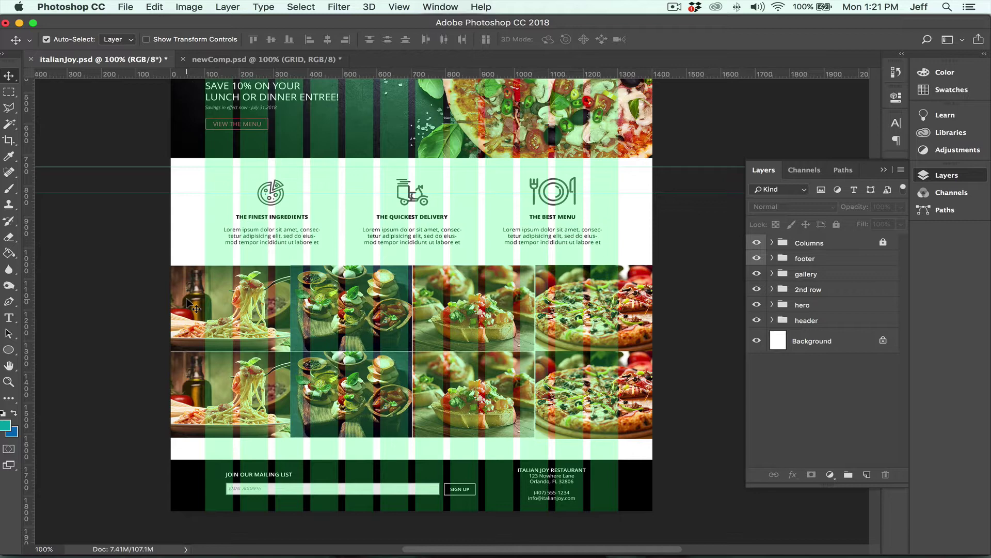
scroll(190, 304, "up", 2)
scroll(191, 304, "up", 3)
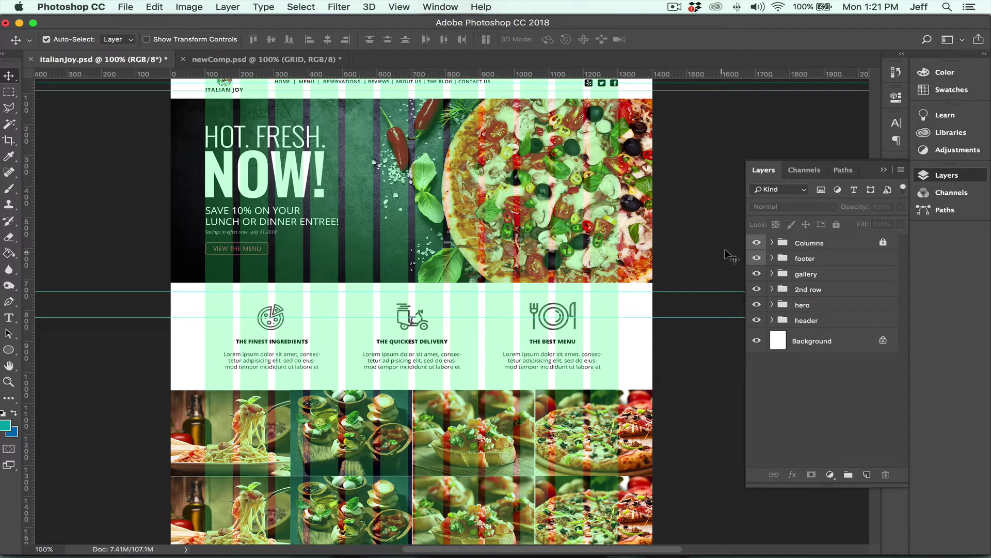
left_click(756, 243)
Zoom the layout to 200% and pan around it without the overlay.
scroll(121, 225, "up", 3)
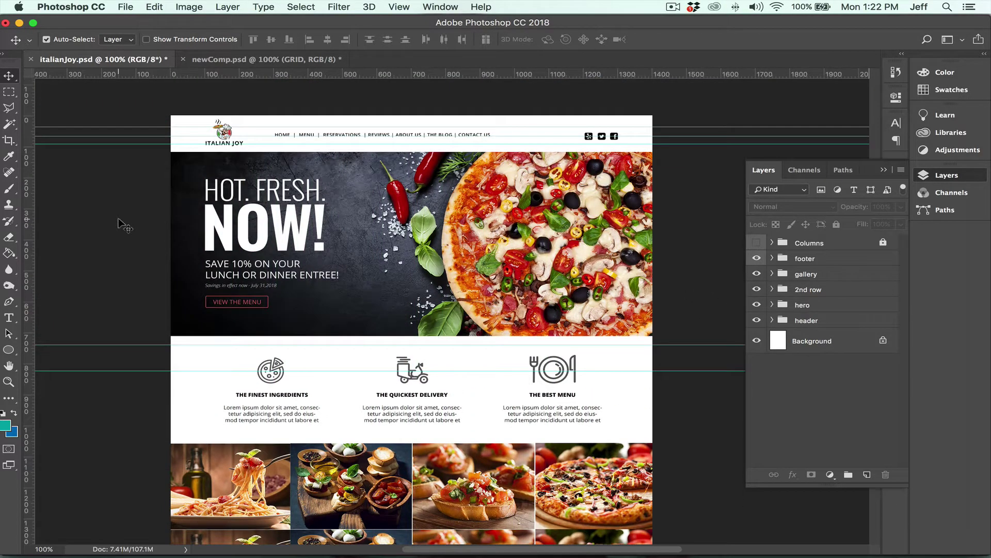
key("super+equal")
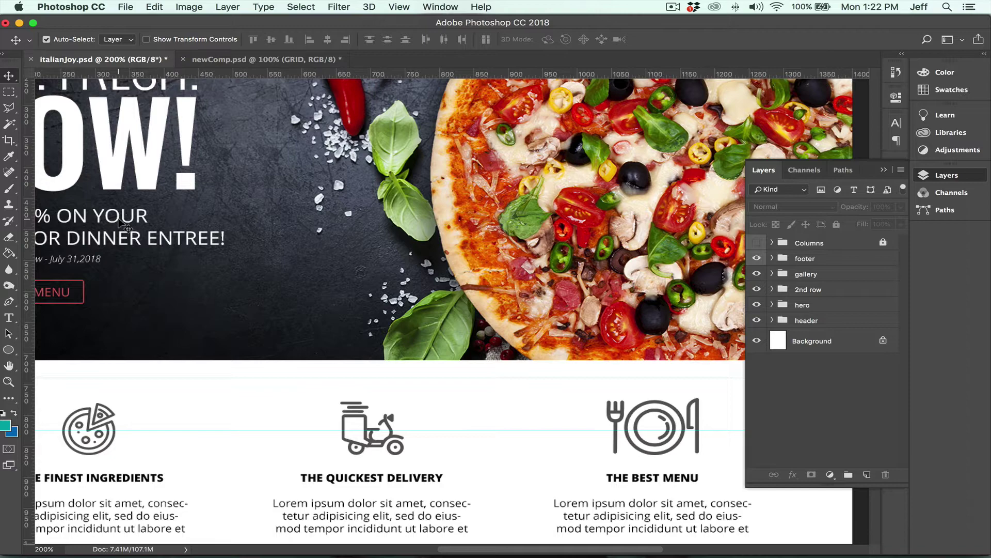
scroll(120, 222, "left", 10)
scroll(122, 223, "up", 5)
scroll(124, 225, "up", 8)
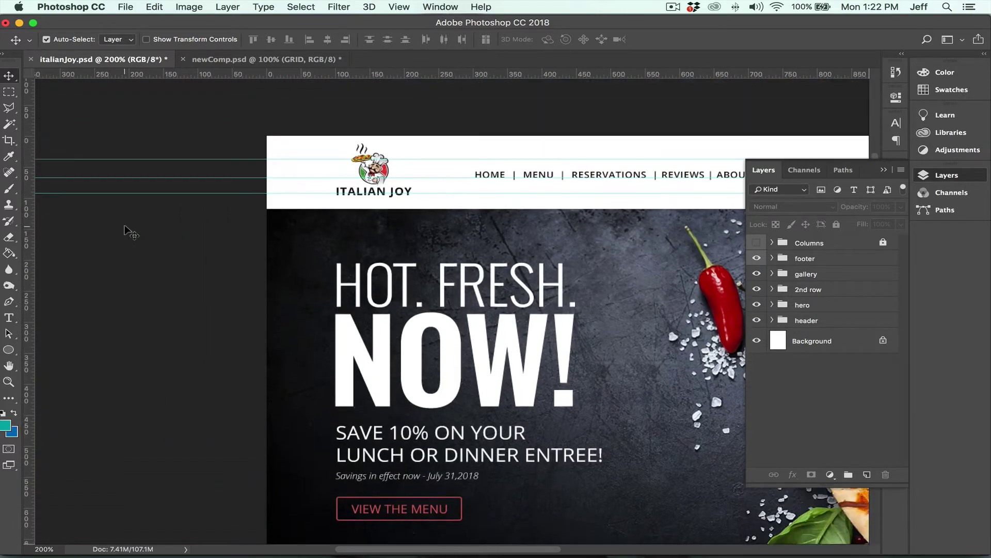
scroll(125, 231, "right", 10)
scroll(127, 230, "down", 2)
scroll(132, 227, "down", 3)
scroll(134, 224, "left", 5)
scroll(139, 223, "left", 3)
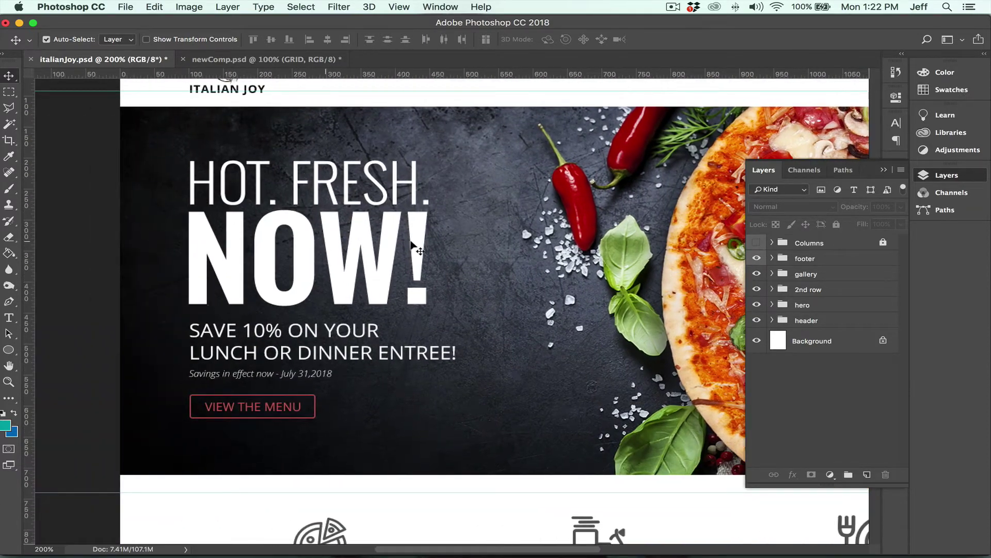
Restore the Columns overlay and go back to newComp.psd.
left_click(756, 243)
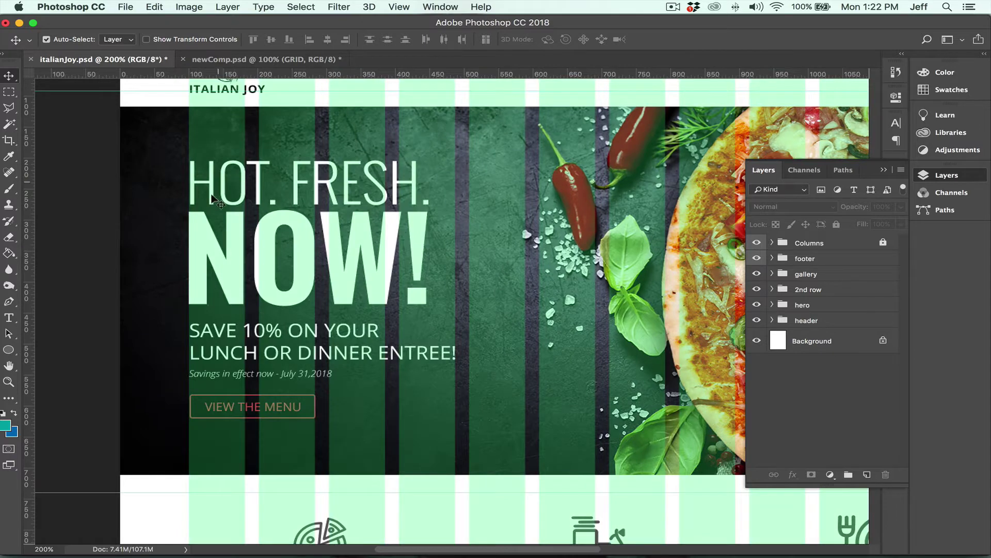
scroll(203, 153, "up", 5)
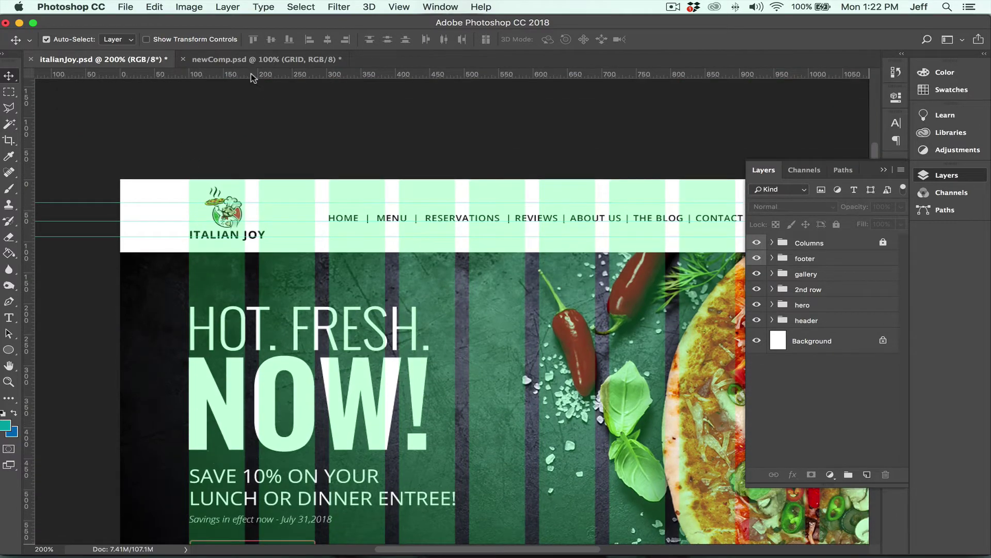
left_click(255, 60)
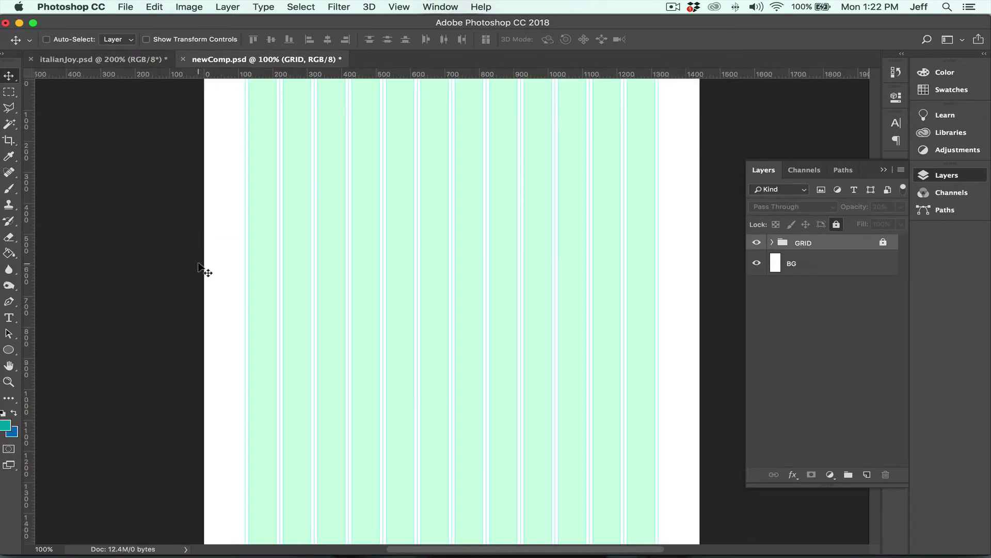
Zoom newComp.psd to 200% and pan across the faded grid columns.
key("super+plus")
scroll(199, 265, "up", 2)
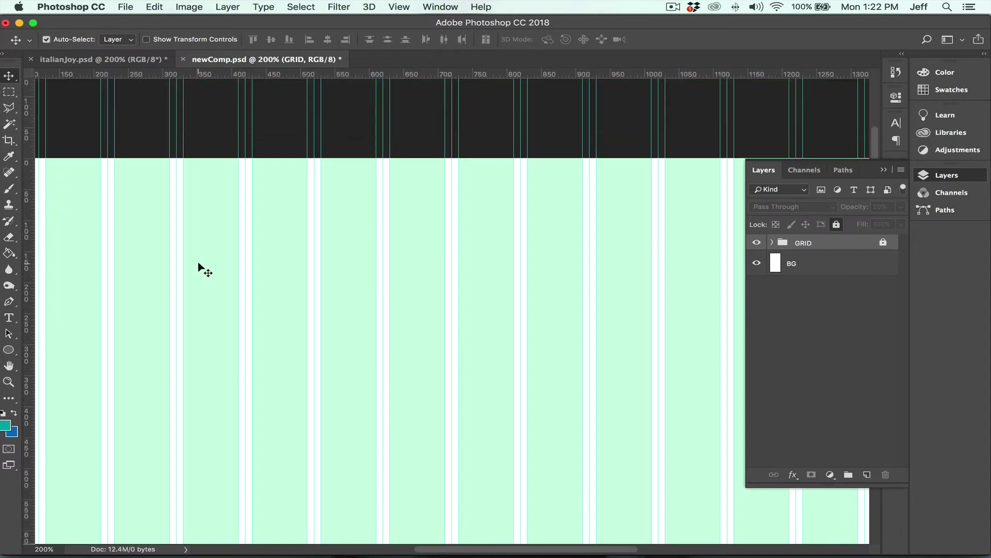
scroll(200, 266, "up", 3)
scroll(304, 433, "left", 4)
scroll(307, 433, "left", 3)
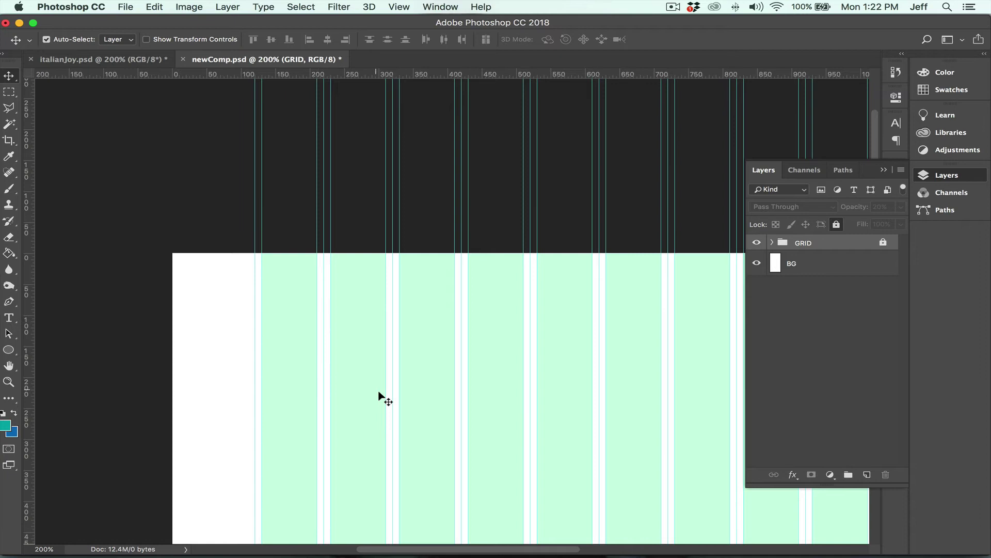
scroll(378, 395, "right", 3)
scroll(378, 395, "right", 2)
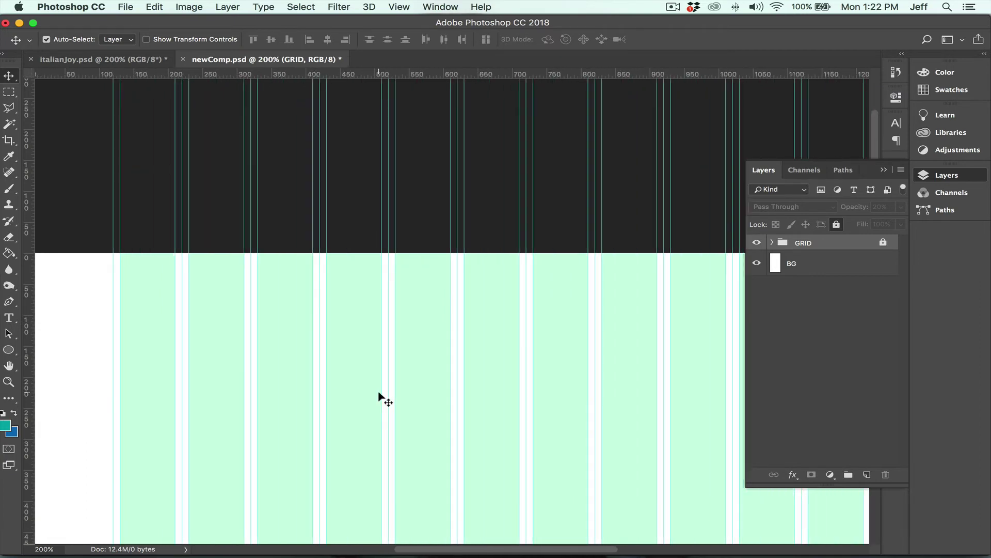
scroll(378, 396, "down", 2)
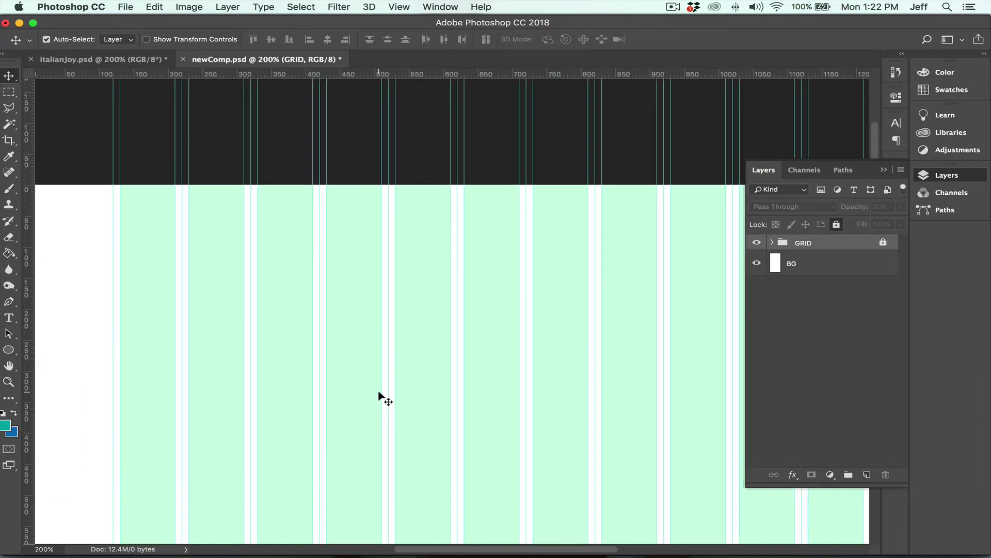
scroll(379, 396, "down", 3)
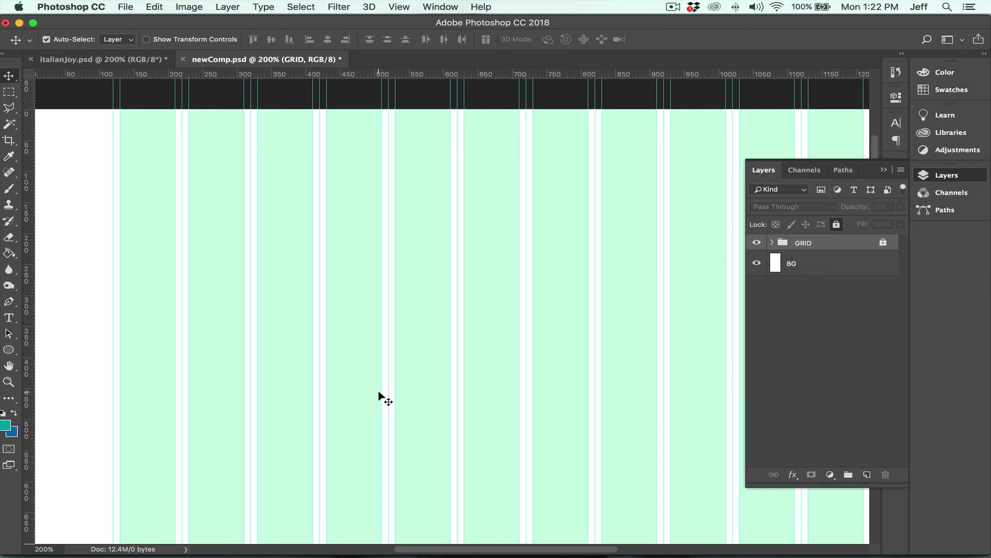